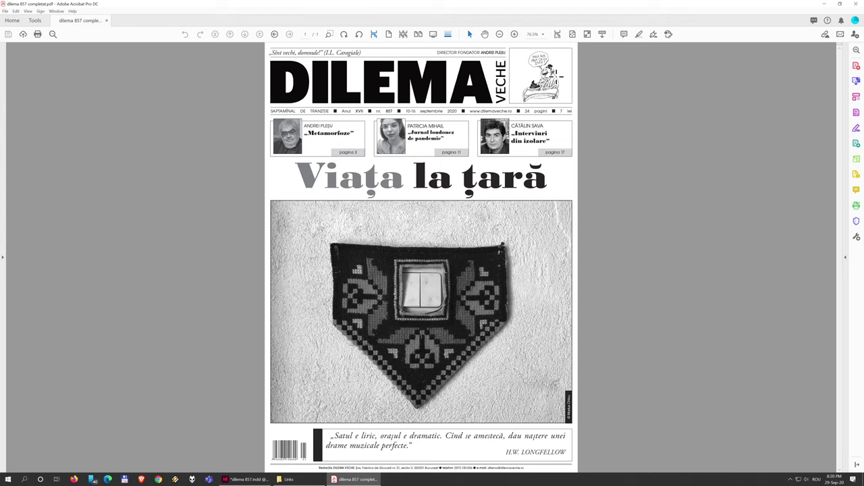
# - Place DILEMA.jpg from the Links folder on the cover page above the photo, at 100% scale and about 38 mm tall
pyautogui.click(258, 479)
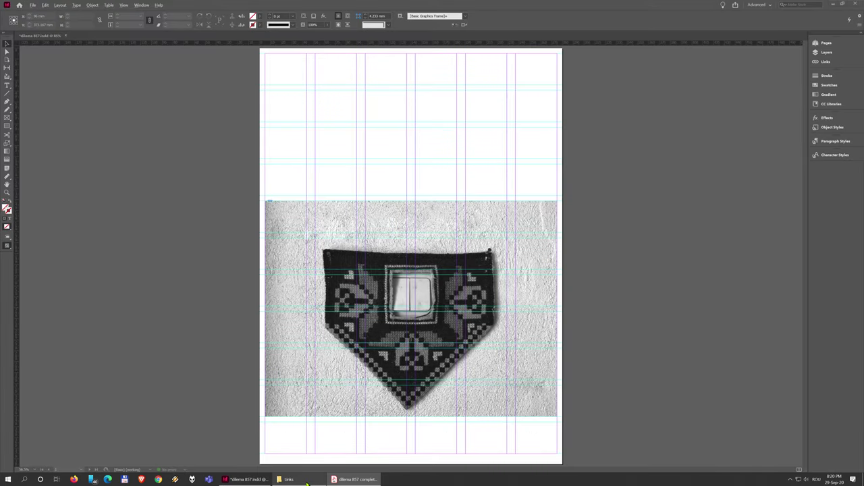
pyautogui.moveTo(310, 483)
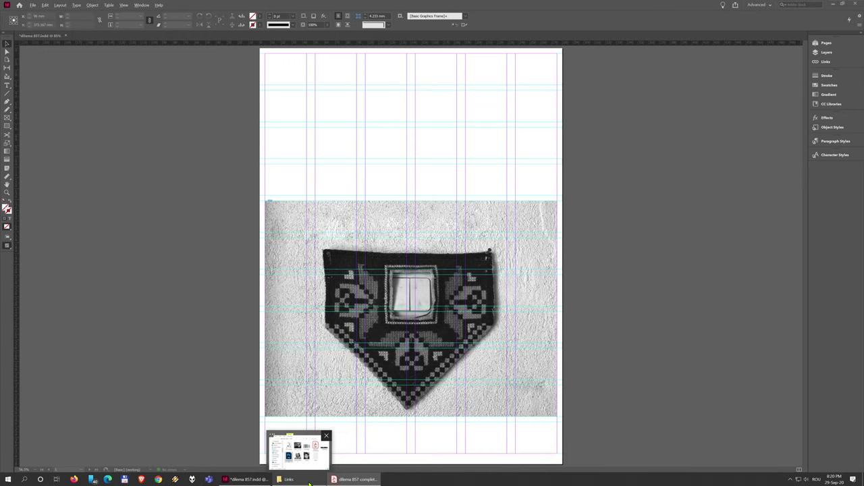
pyautogui.click(309, 481)
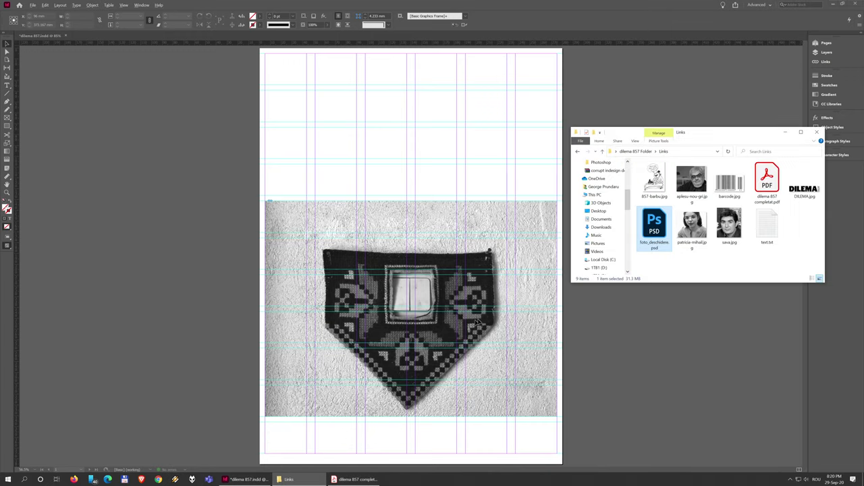
pyautogui.click(807, 197)
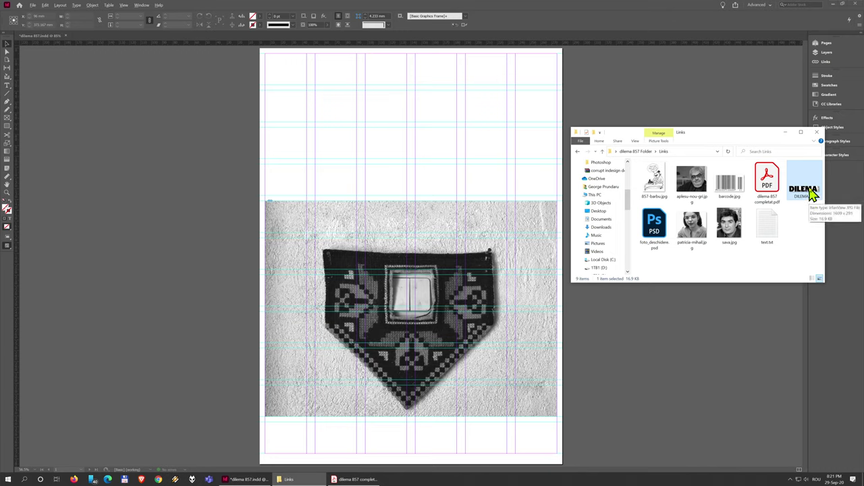
pyautogui.moveTo(812, 195); pyautogui.dragTo(484, 139)
pyautogui.click(433, 113)
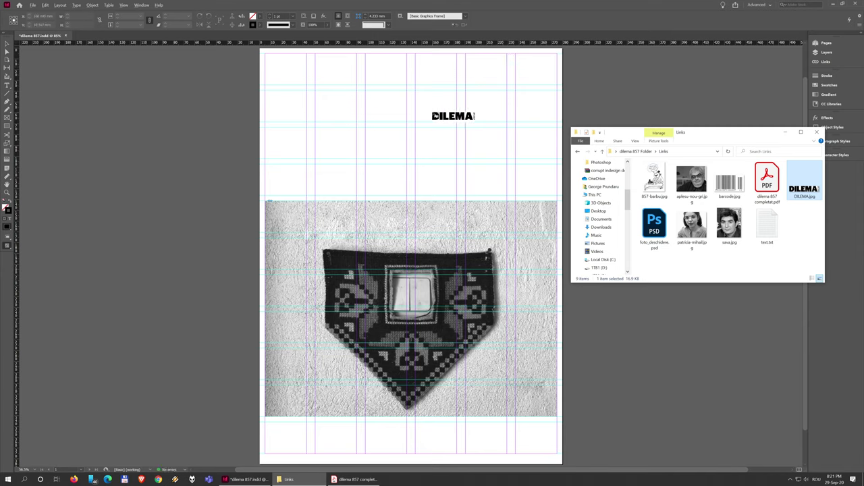
pyautogui.moveTo(453, 116); pyautogui.dragTo(302, 110)
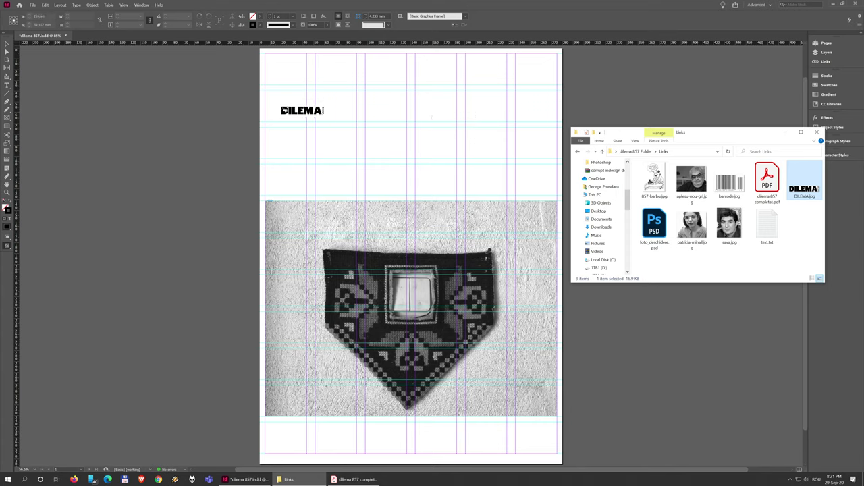
pyautogui.moveTo(301, 110); pyautogui.dragTo(328, 103)
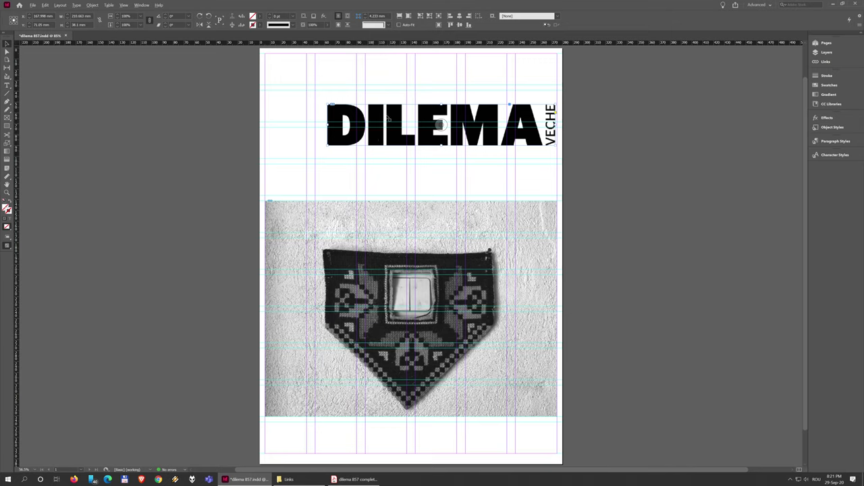
# - Move the DILEMA logo up against the page's left margin and compare its position with the finished cover PDF
pyautogui.moveTo(388, 119); pyautogui.dragTo(325, 81)
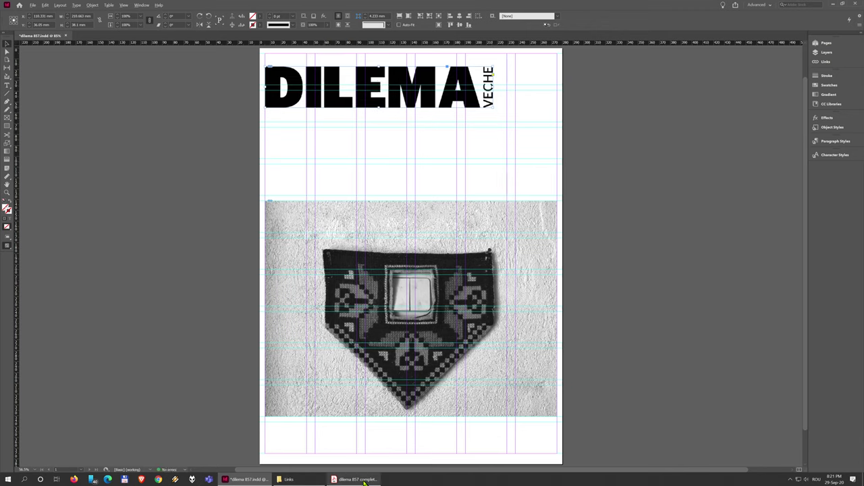
pyautogui.click(364, 481)
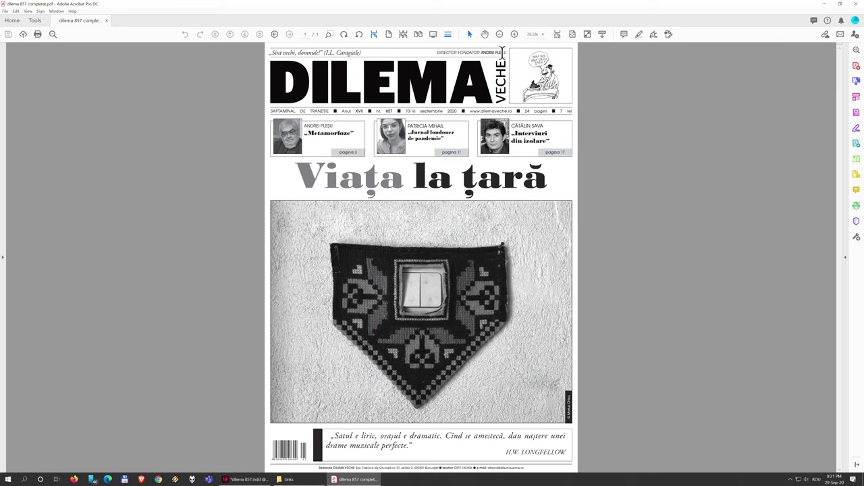
pyautogui.click(251, 480)
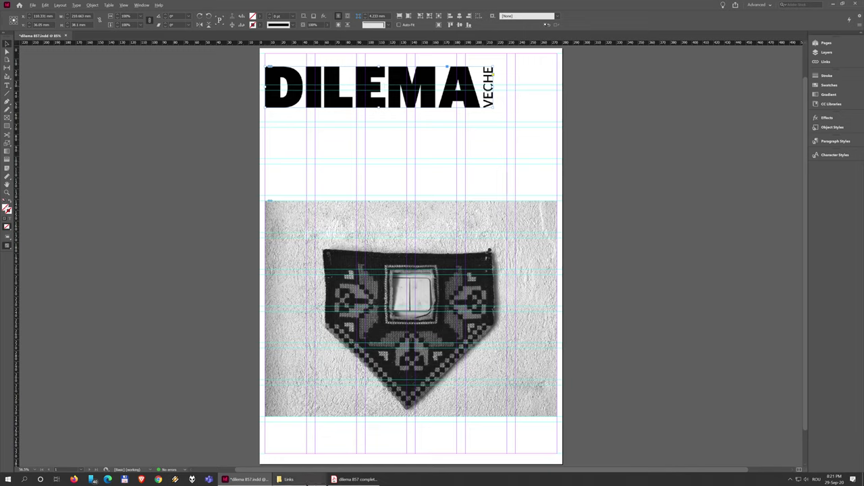
# - Place 857-barbu.jpg in the last column from the top margin, about 38.5 by 52.5 mm, and compare it with the finished cover PDF
pyautogui.click(285, 480)
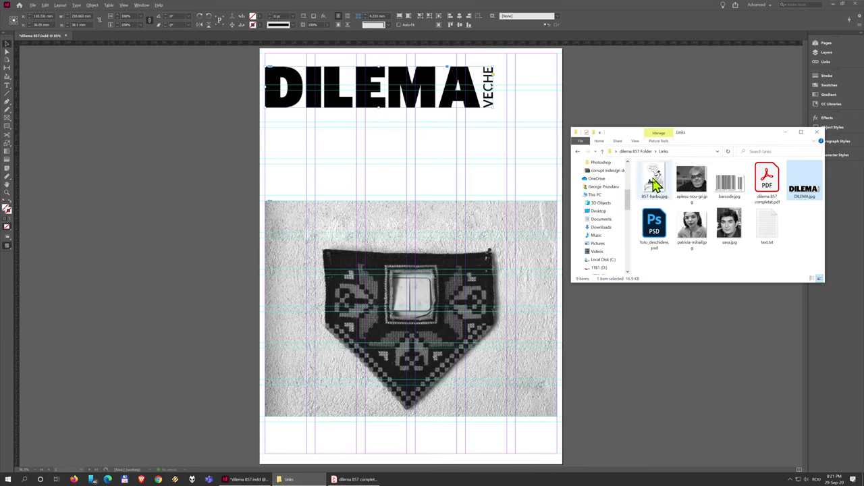
pyautogui.moveTo(655, 181); pyautogui.dragTo(519, 58)
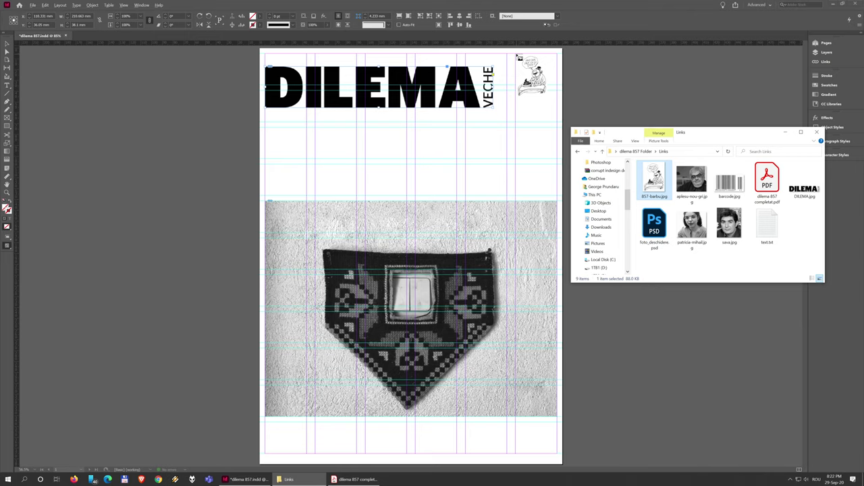
pyautogui.moveTo(519, 58); pyautogui.dragTo(557, 111)
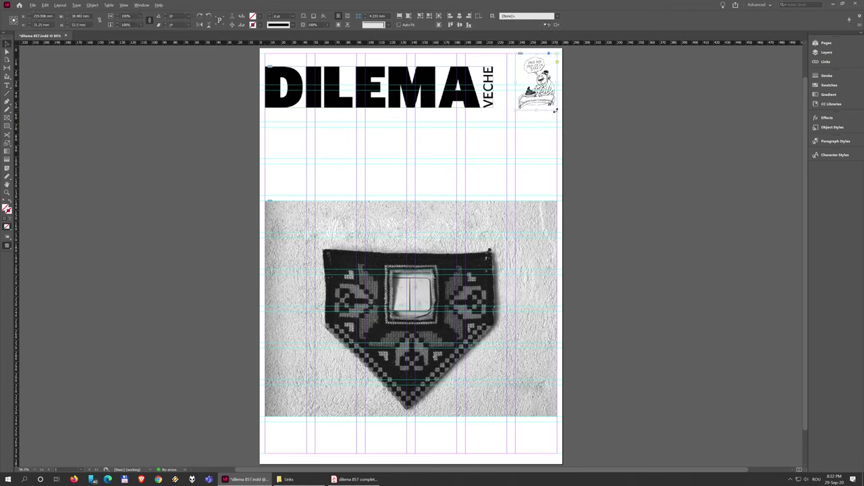
pyautogui.click(354, 480)
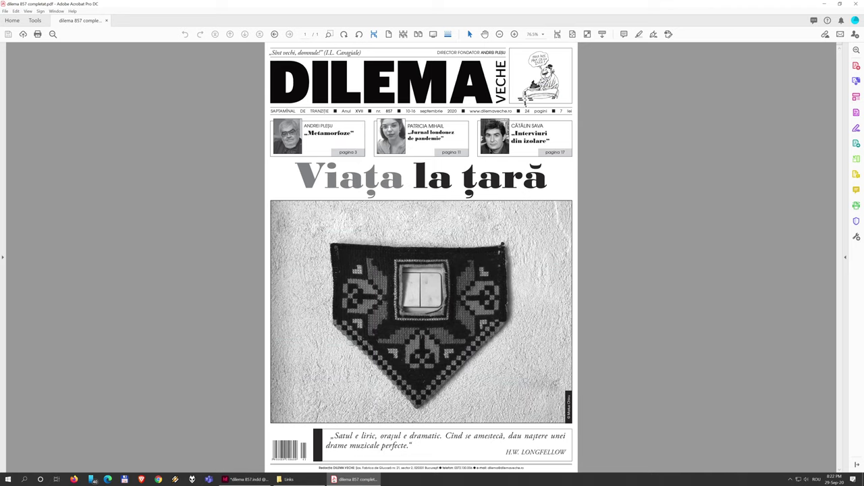
pyautogui.moveTo(525, 100); pyautogui.dragTo(577, 60)
pyautogui.click(245, 479)
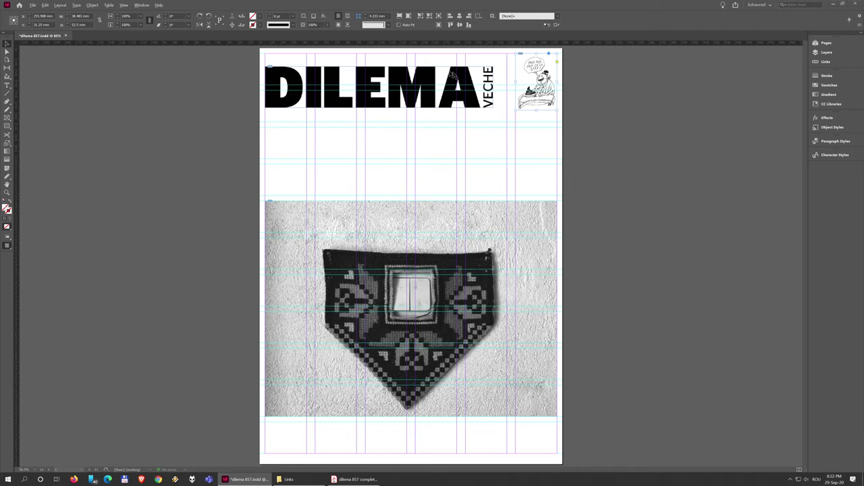
# - Resize the cartoon to the last column's width, about 38.3 by 52.3 mm, and align its top edge with the top margin
pyautogui.scroll(3, 418, 70)
pyautogui.moveTo(492, 155); pyautogui.dragTo(496, 215)
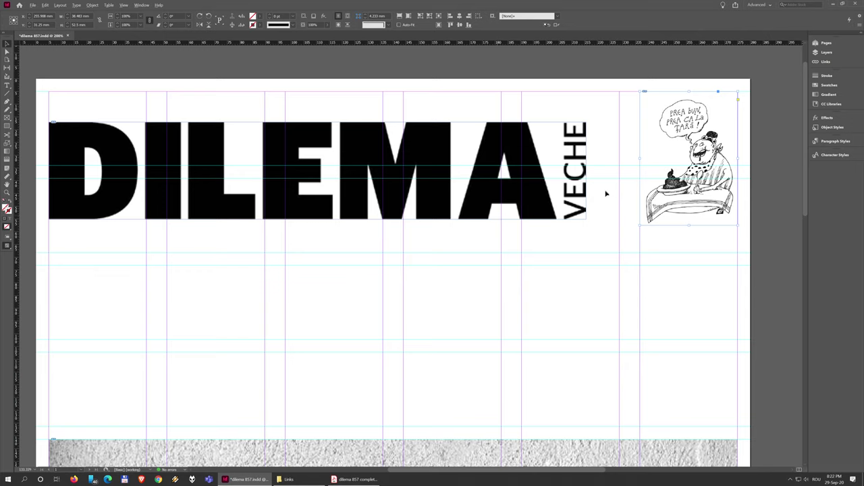
pyautogui.click(569, 183)
pyautogui.scroll(5, 729, 103)
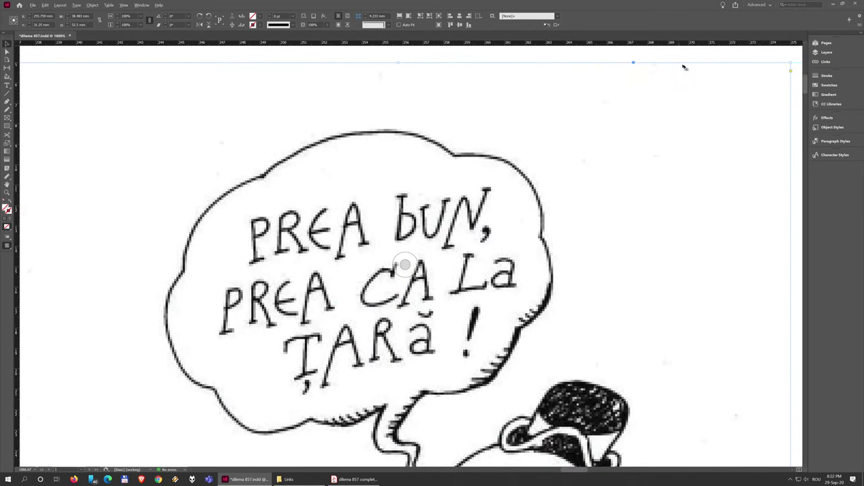
pyautogui.scroll(-2, 724, 78)
pyautogui.scroll(-5, 678, 220)
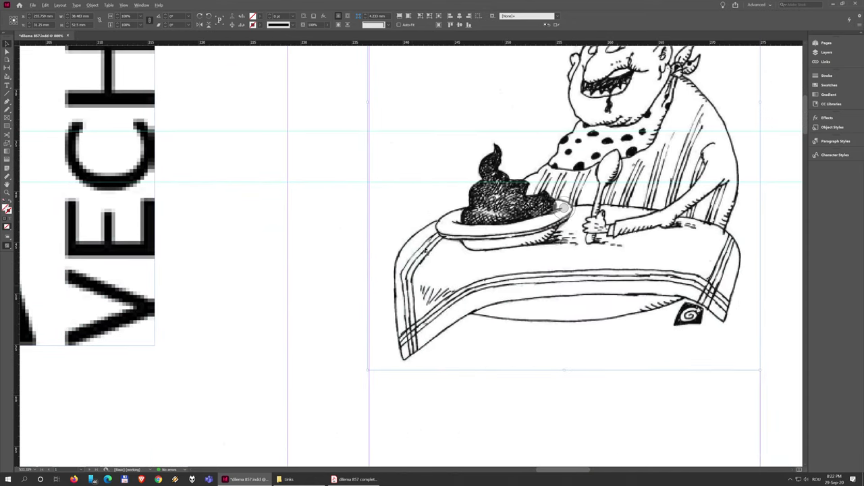
pyautogui.scroll(3, 429, 243)
pyautogui.moveTo(370, 202); pyautogui.dragTo(369, 200)
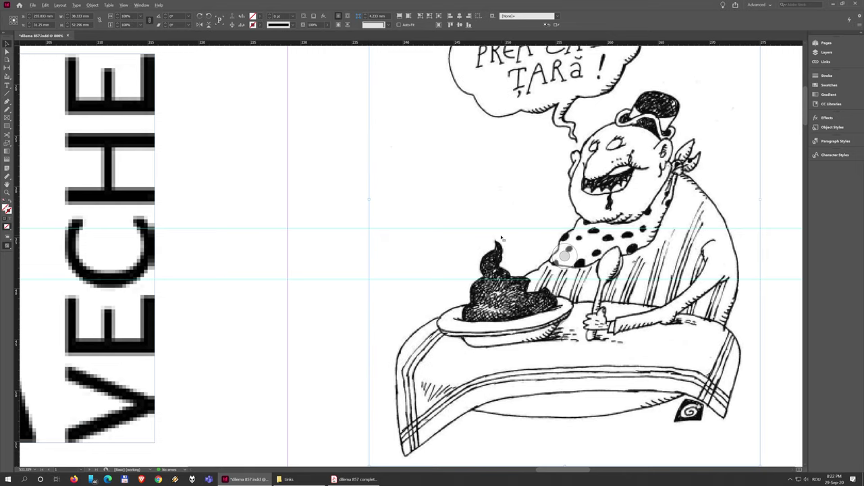
pyautogui.scroll(4, 392, 214)
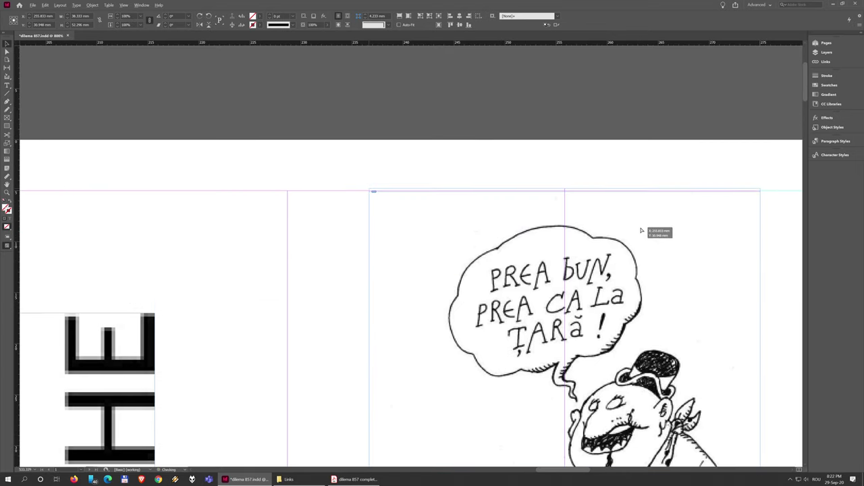
pyautogui.scroll(-5, 624, 243)
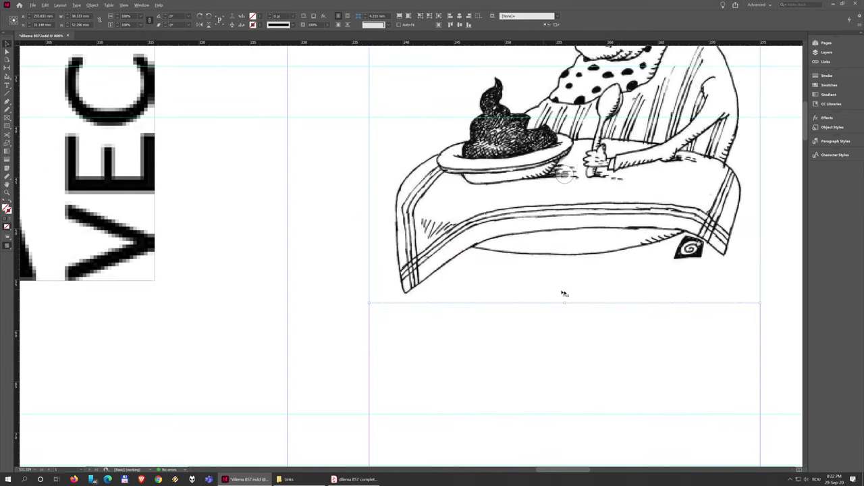
# - Move the DILEMA logo straight down until its bottom edge aligns with the bottom edge of the cartoon
pyautogui.keyDown('alt'); pyautogui.scroll(-2, 503, 276); pyautogui.keyUp('alt')
pyautogui.keyDown('alt'); pyautogui.scroll(-2, 503, 277); pyautogui.keyUp('alt')
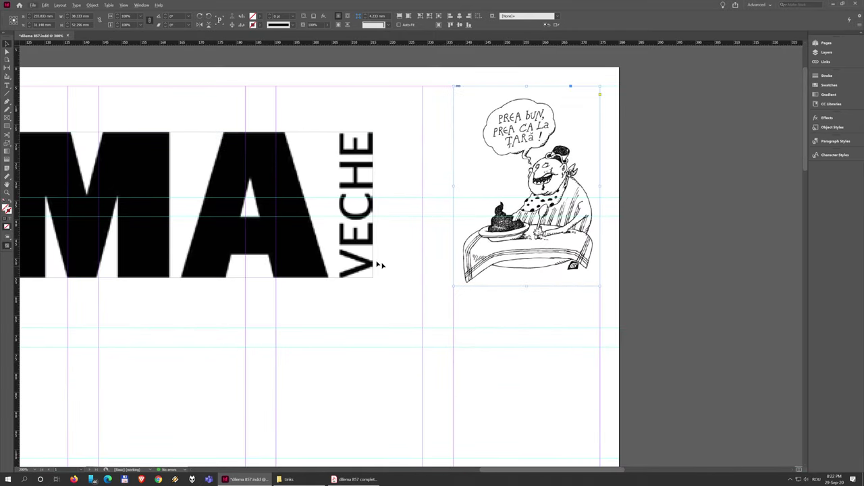
pyautogui.keyDown('alt'); pyautogui.scroll(2, 366, 255); pyautogui.keyUp('alt')
pyautogui.hscroll(-3, 378, 251)
pyautogui.keyDown('alt'); pyautogui.scroll(-3, 320, 249); pyautogui.keyUp('alt')
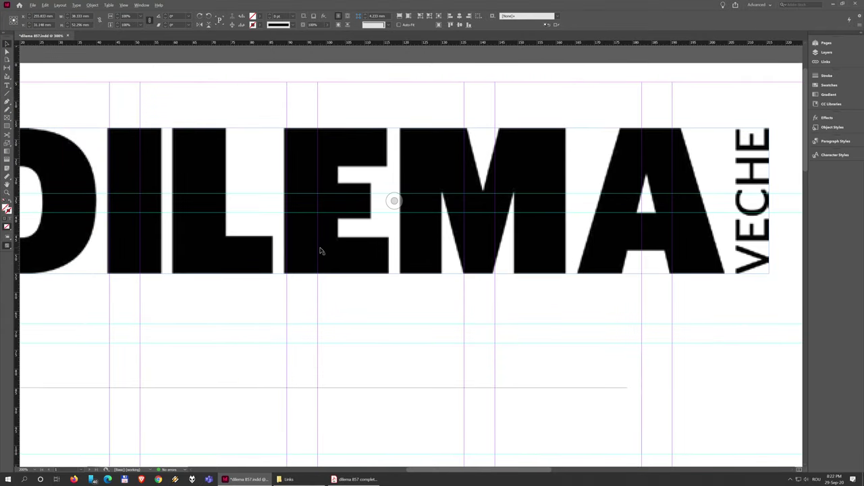
pyautogui.keyDown('alt'); pyautogui.scroll(3, 569, 197); pyautogui.keyUp('alt')
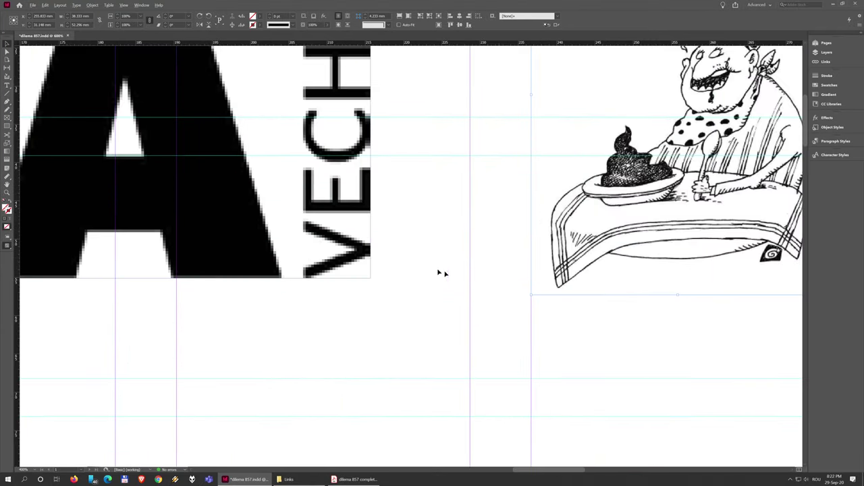
pyautogui.click(193, 160)
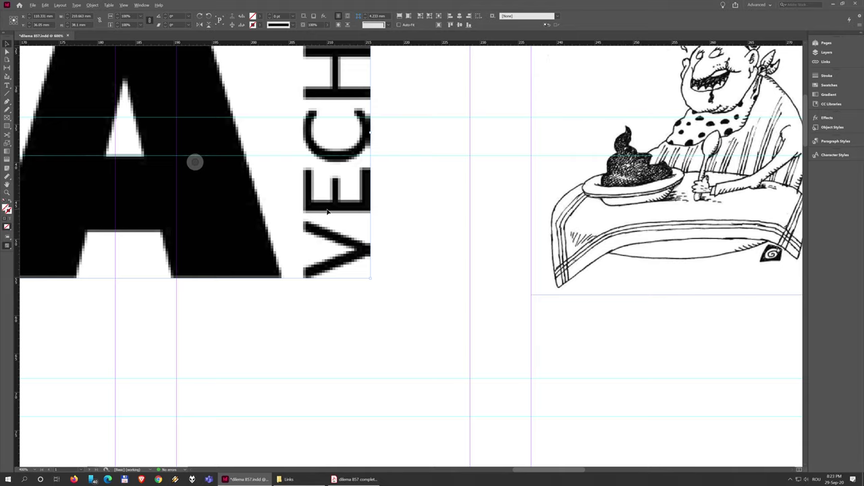
pyautogui.moveTo(327, 211); pyautogui.dragTo(312, 222)
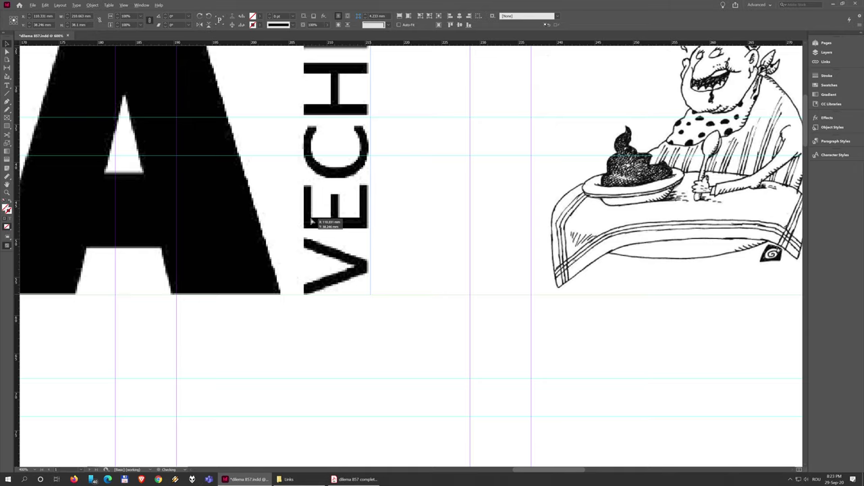
pyautogui.moveTo(311, 221); pyautogui.dragTo(312, 221)
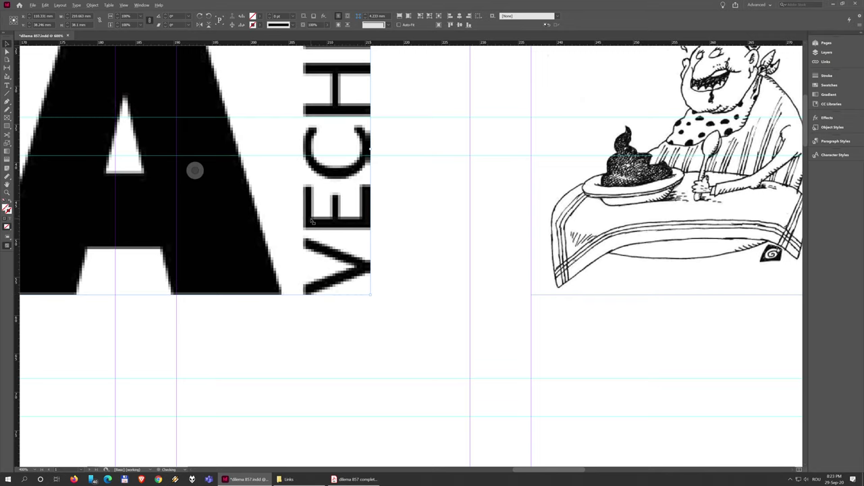
# - Inspect the DILEMA logo's left and bottom edges against the margin, and its position relative to the cartoon
pyautogui.scroll(-2, 312, 222)
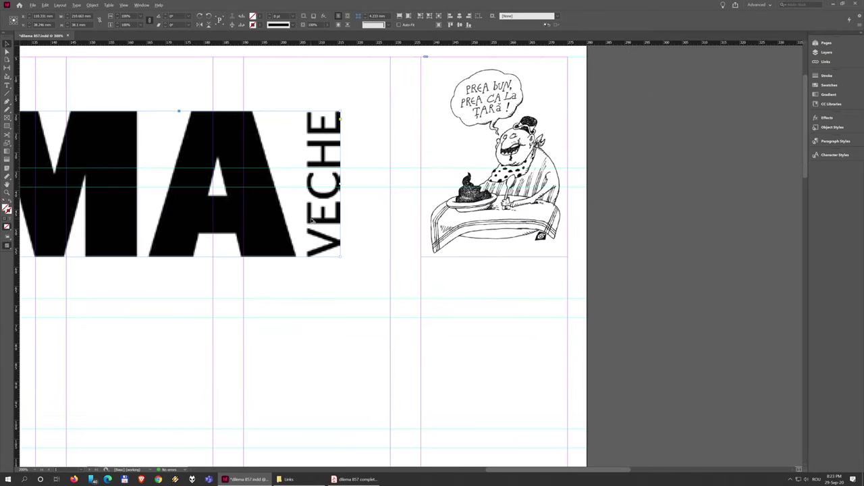
pyautogui.scroll(-2, 312, 221)
pyautogui.moveTo(312, 223); pyautogui.dragTo(441, 237)
pyautogui.scroll(3, 183, 185)
pyautogui.scroll(-2, 193, 230)
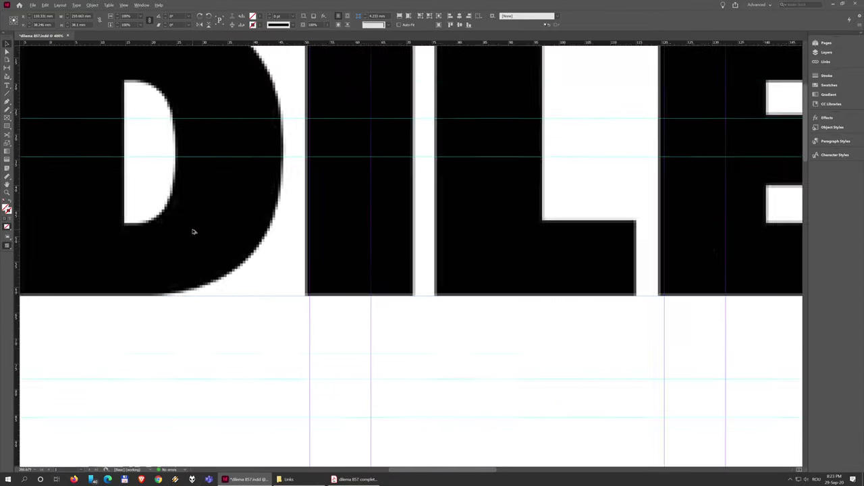
pyautogui.hscroll(-3, 277, 289)
pyautogui.scroll(5, 228, 232)
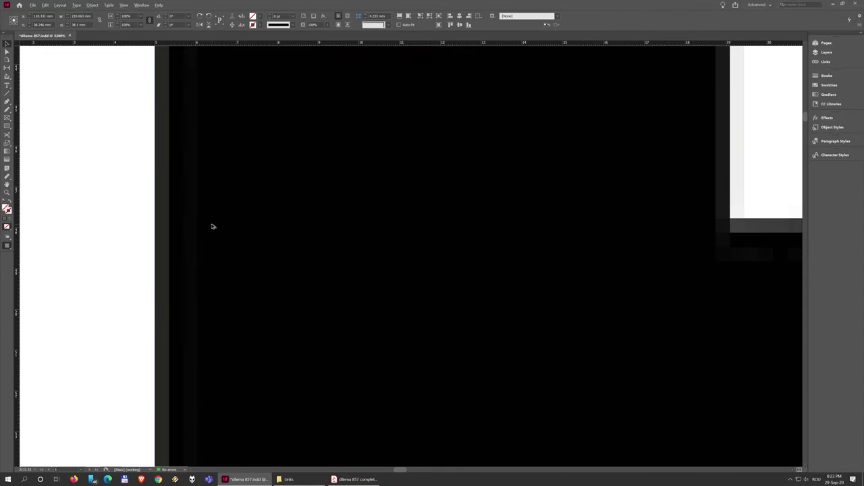
pyautogui.scroll(-3, 247, 226)
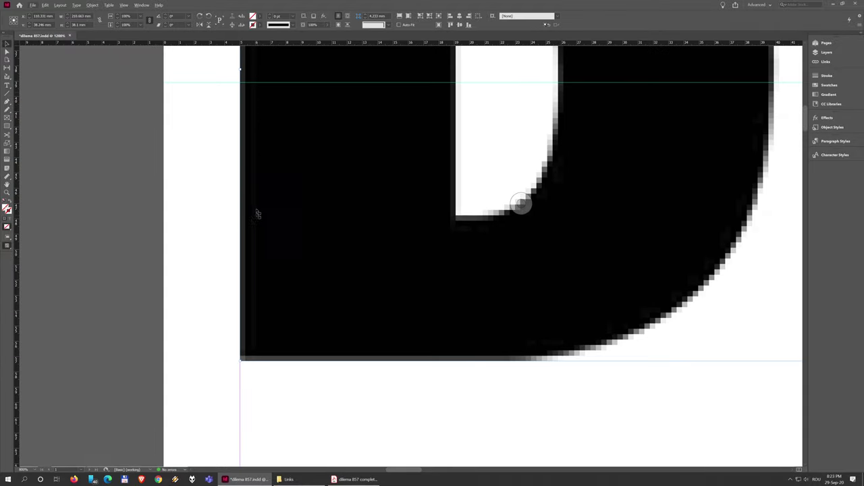
pyautogui.scroll(-4, 262, 277)
pyautogui.hscroll(3, 396, 268)
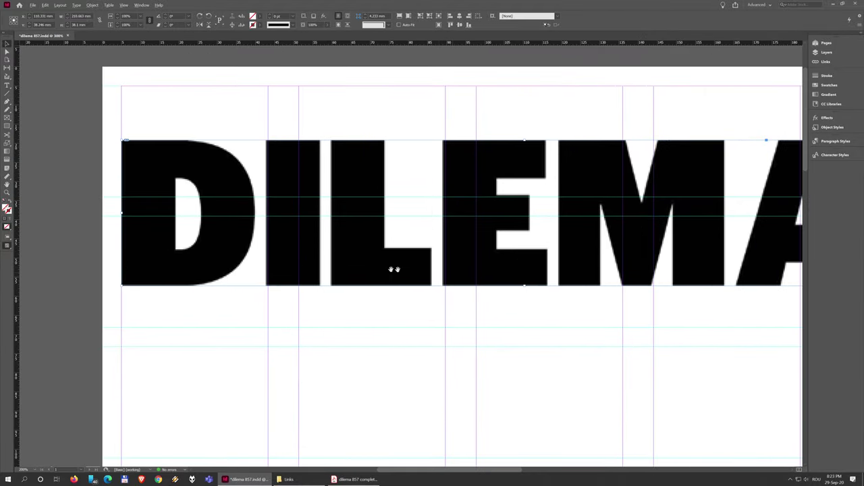
pyautogui.hscroll(3, 516, 267)
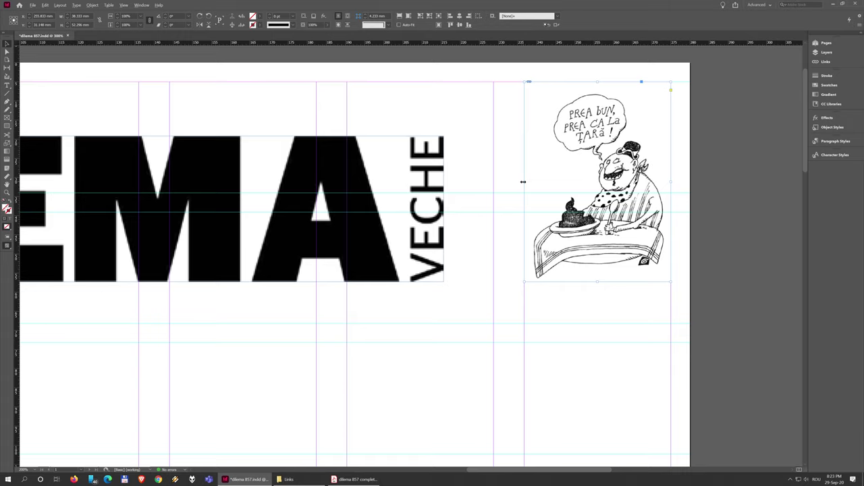
pyautogui.click(285, 480)
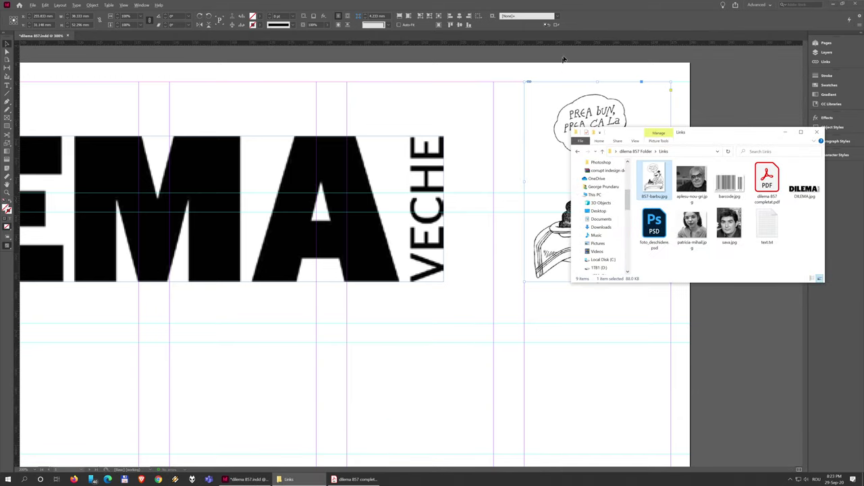
pyautogui.click(597, 30)
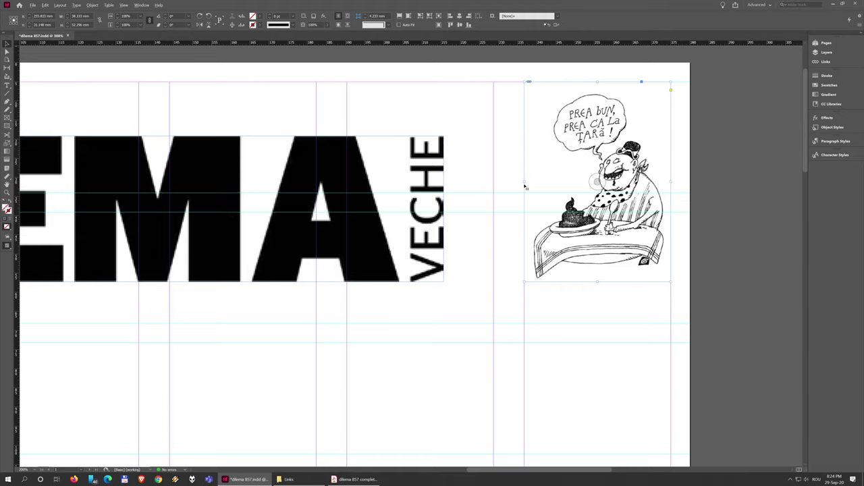
# - Extend the cartoon frame's left edge toward the logo so that the frame is 56 mm wide
pyautogui.moveTo(523, 182); pyautogui.dragTo(457, 194)
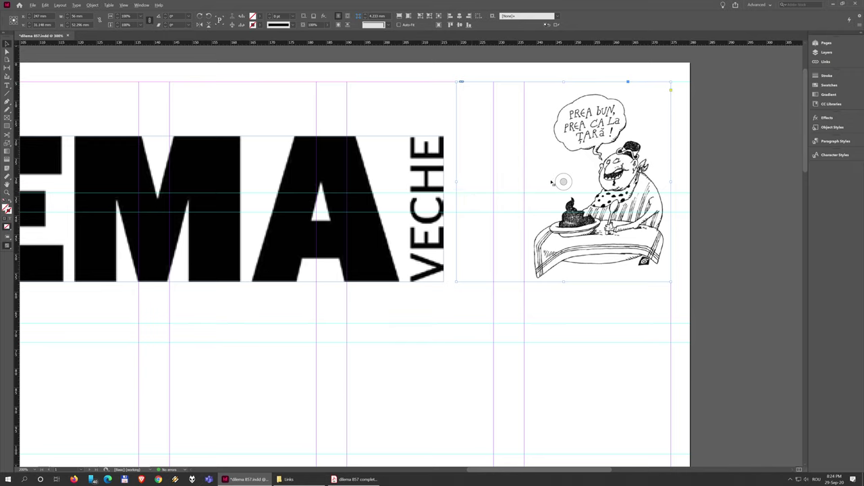
pyautogui.click(563, 180)
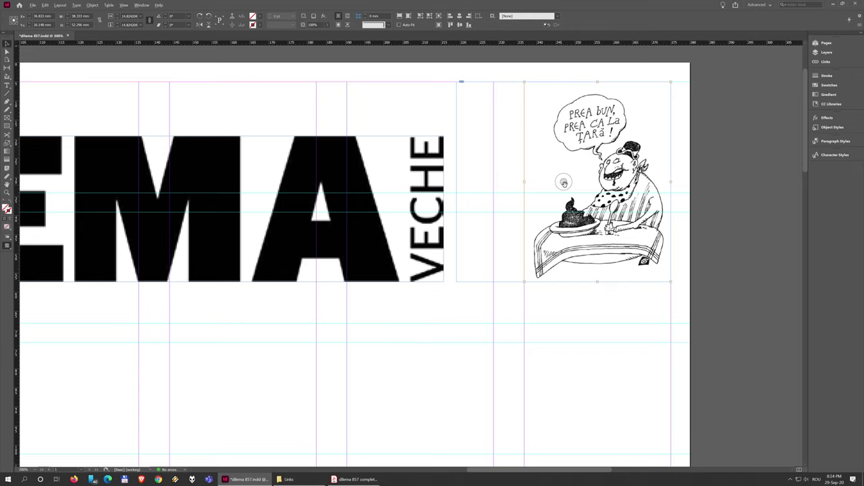
pyautogui.moveTo(563, 183); pyautogui.dragTo(533, 190)
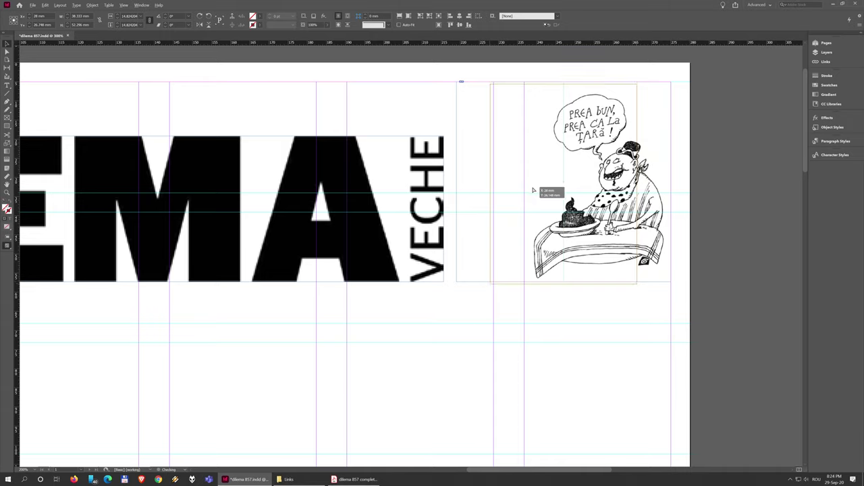
pyautogui.moveTo(533, 190); pyautogui.dragTo(532, 190)
pyautogui.press('Escape')
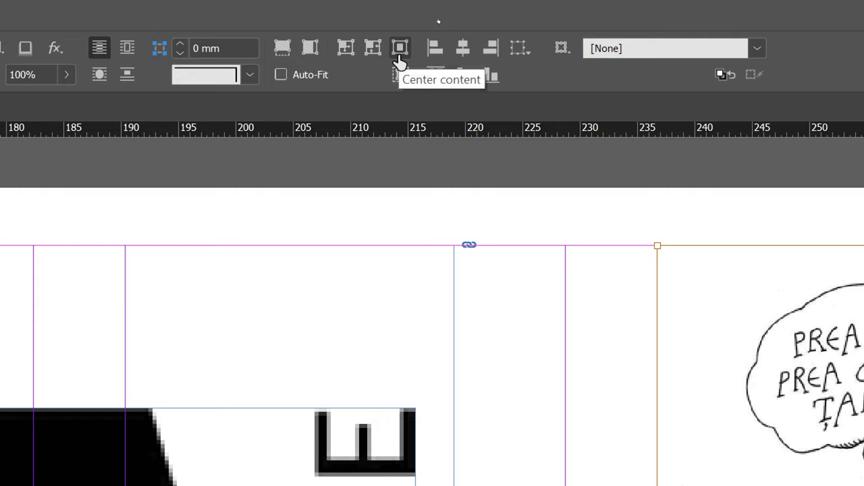
# - Center the cartoon image within its widened frame
pyautogui.click(399, 50)
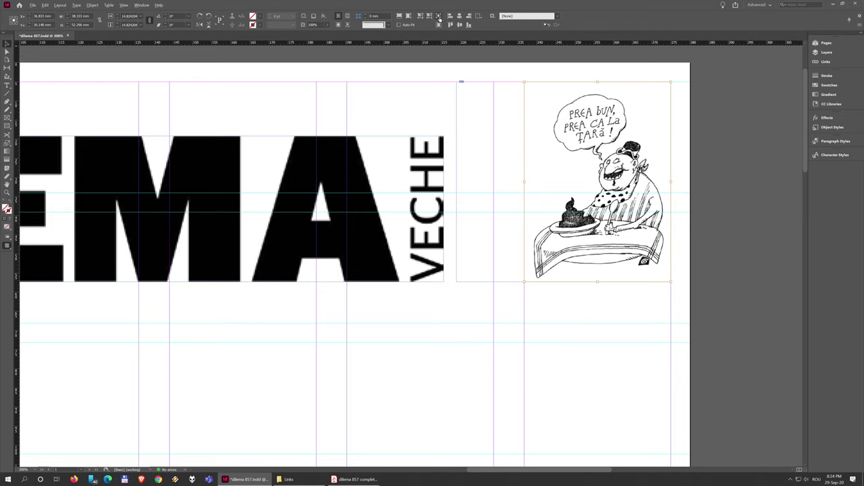
pyautogui.click(469, 91)
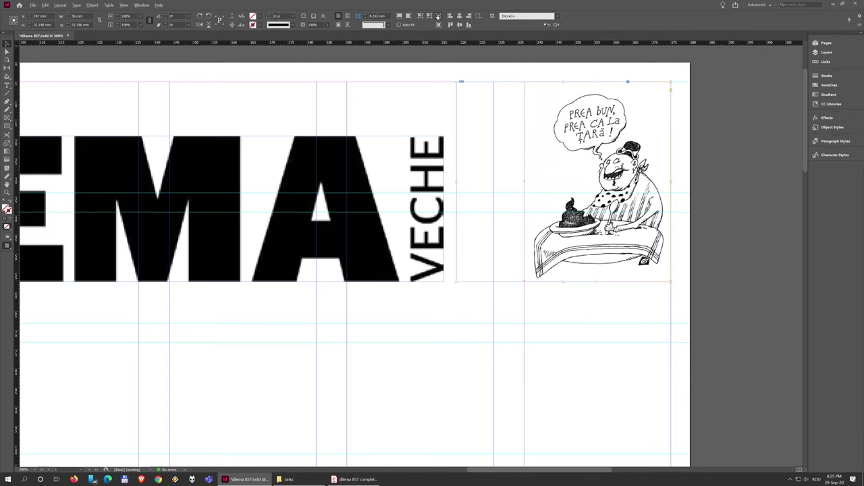
pyautogui.click(437, 16)
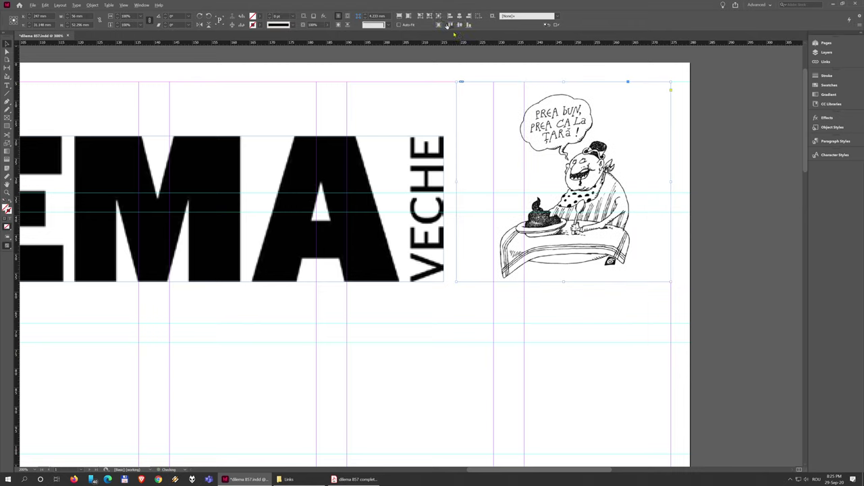
pyautogui.click(691, 252)
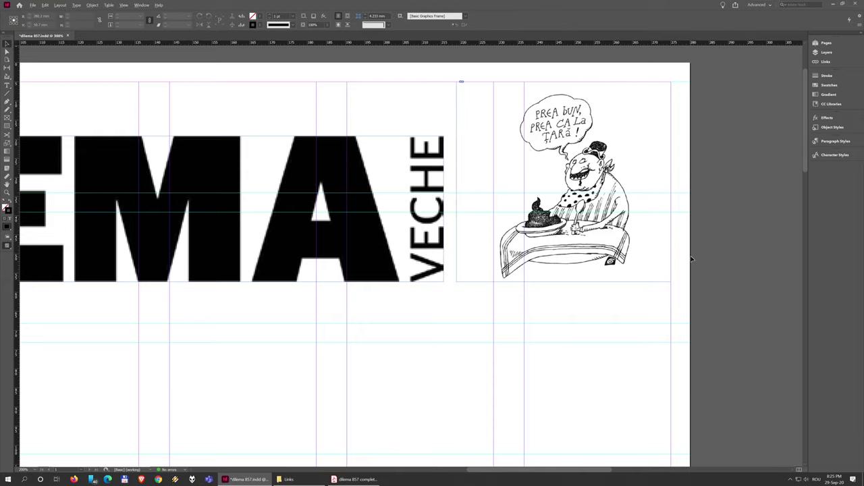
# - Preview the page without guides and compare the cartoon frame with the finished cover PDF
pyautogui.press('w')
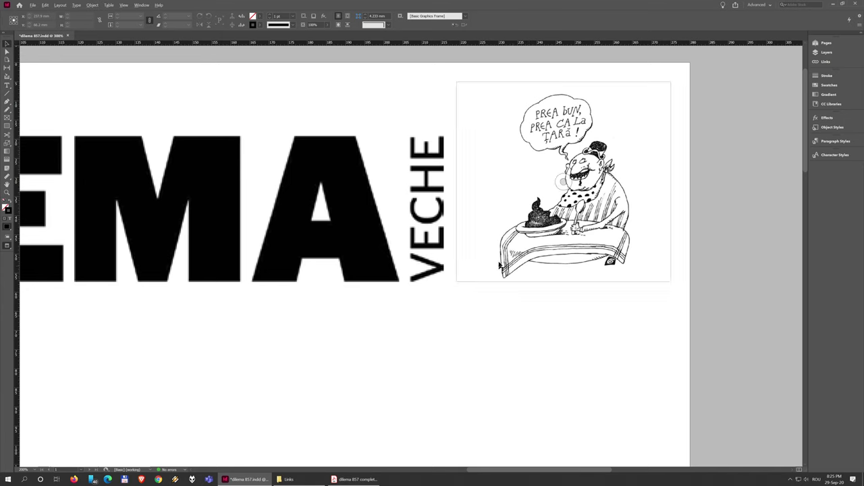
pyautogui.click(355, 479)
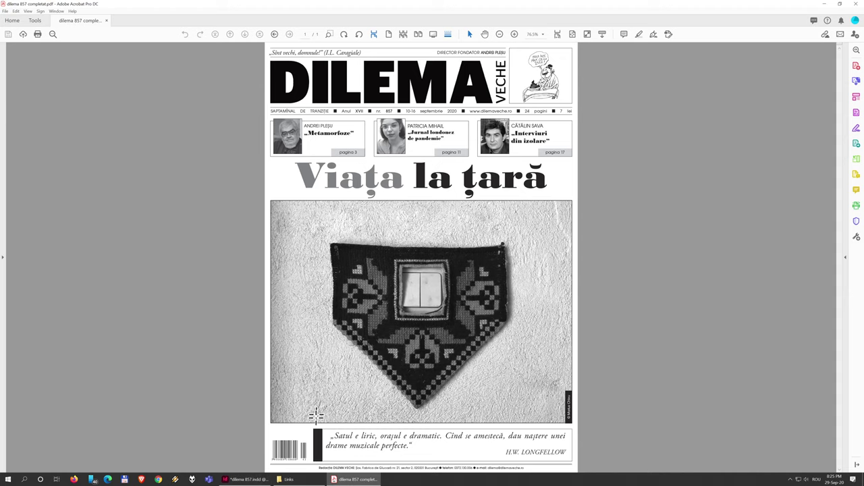
pyautogui.click(238, 480)
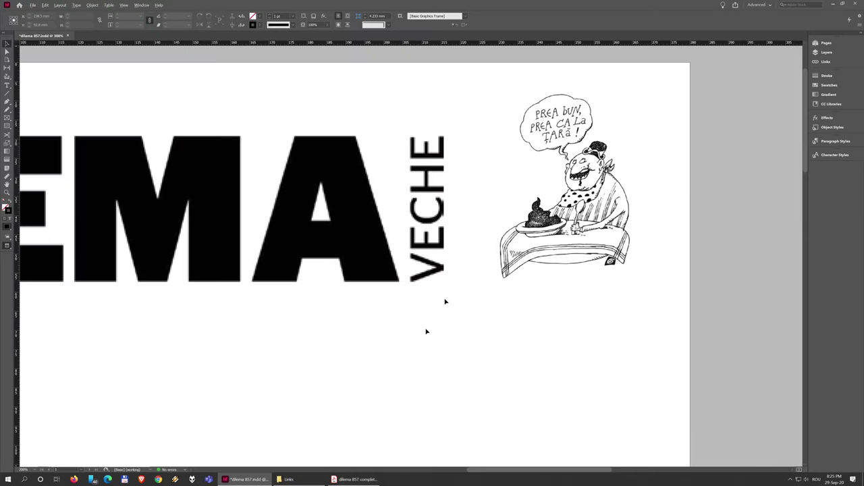
# - Add a 0.5 pt solid black outline to the cartoon frame
pyautogui.click(486, 185)
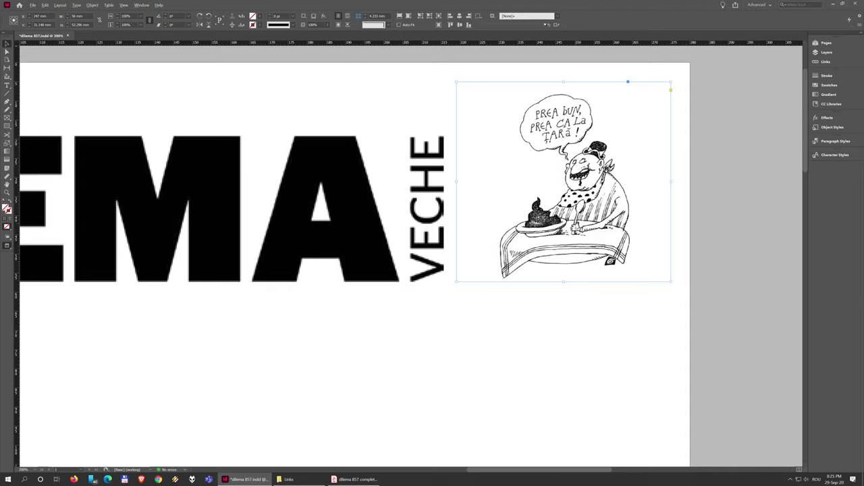
pyautogui.hotkey('ctrl', 'shift', 'a')
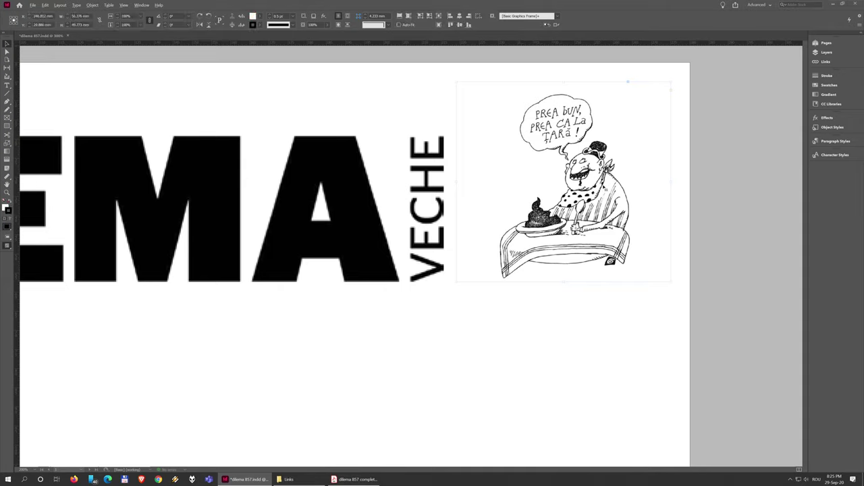
pyautogui.click(605, 189)
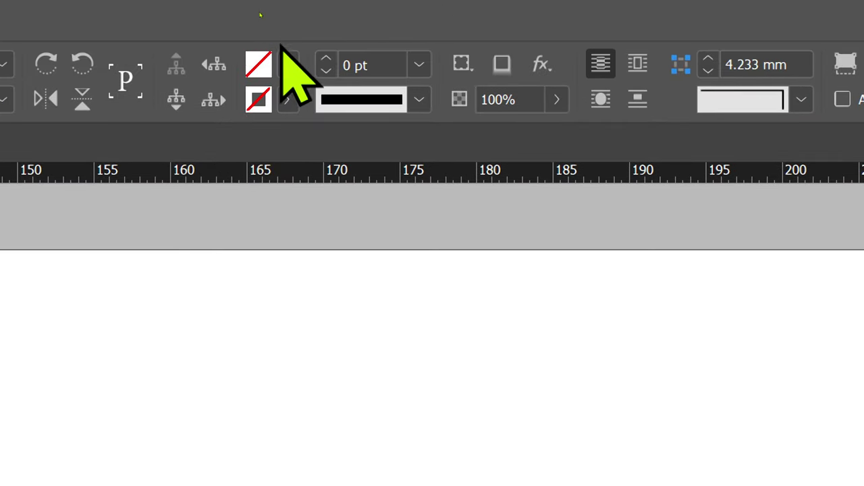
pyautogui.click(420, 102)
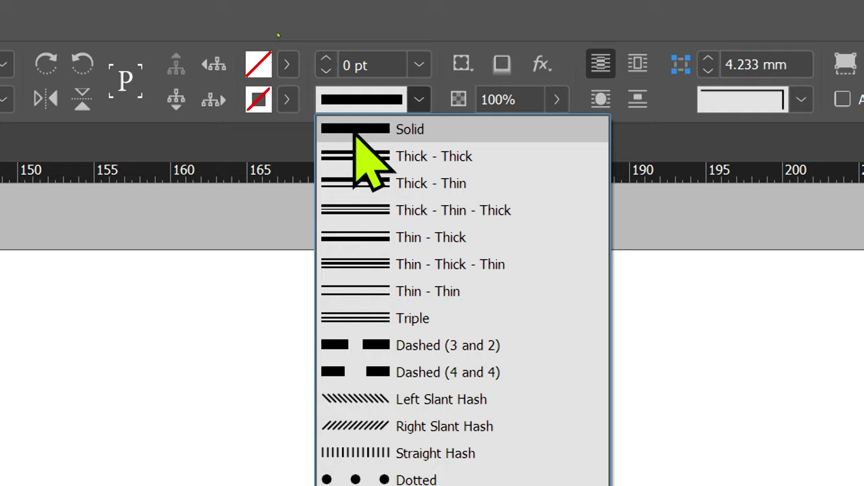
pyautogui.click(426, 21)
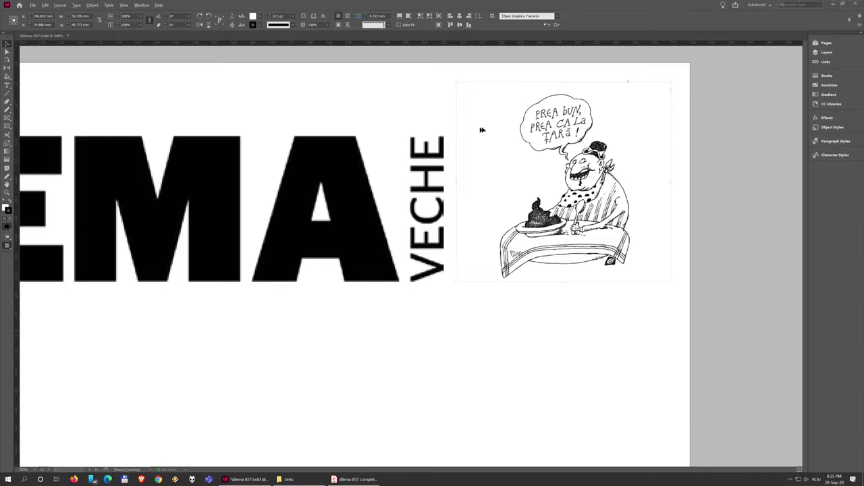
pyautogui.click(482, 130)
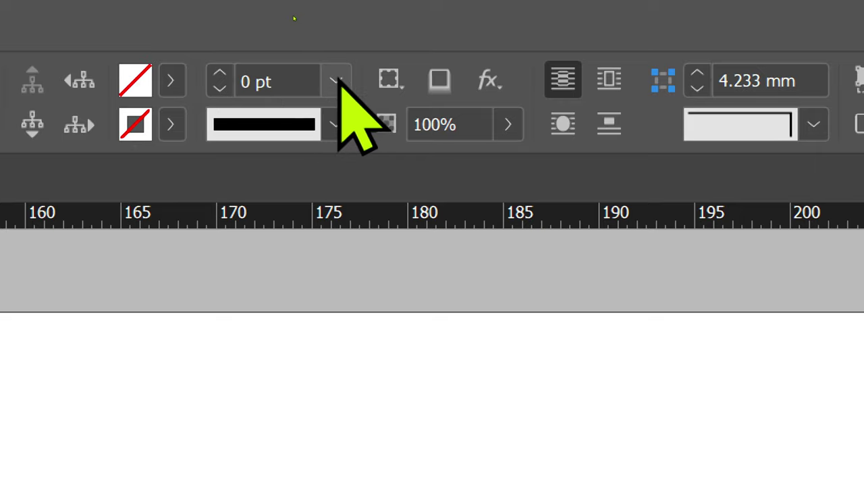
pyautogui.click(336, 80)
pyautogui.click(312, 188)
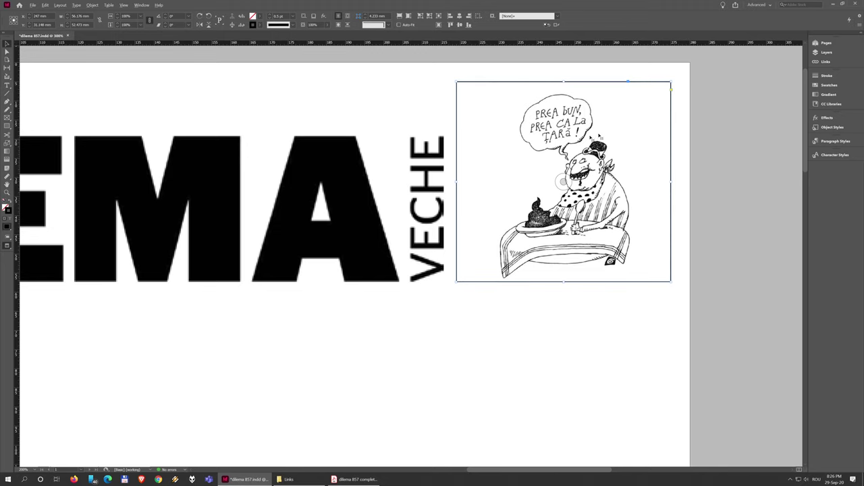
pyautogui.click(685, 219)
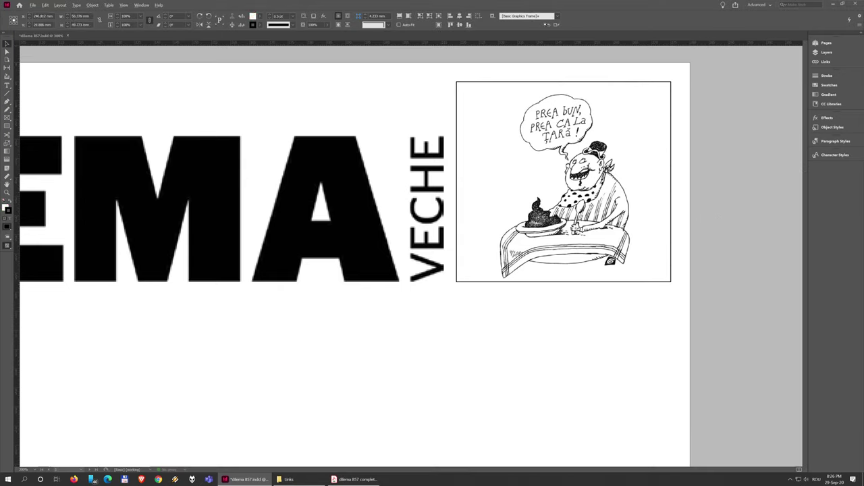
pyautogui.hotkey('ctrl', 'a')
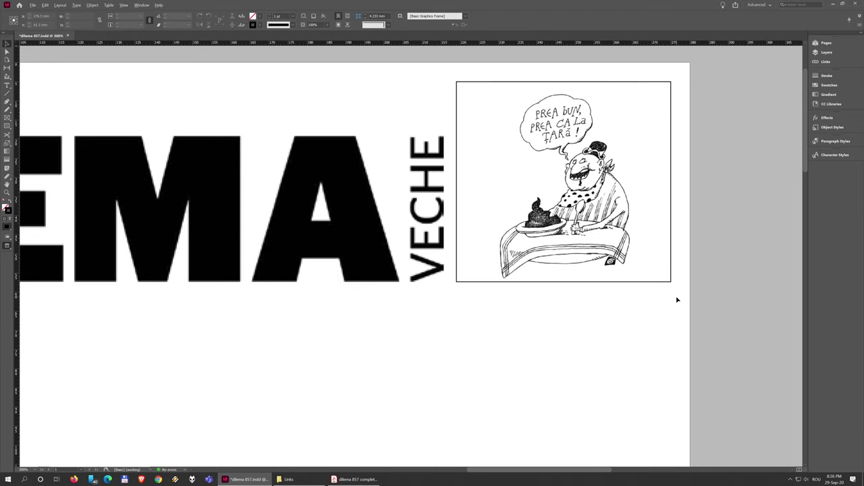
# - Add a 1 pt solid black outline to the main cover photo's frame and show the whole page
pyautogui.scroll(-3, 677, 300)
pyautogui.press('super')
pyautogui.press('Escape')
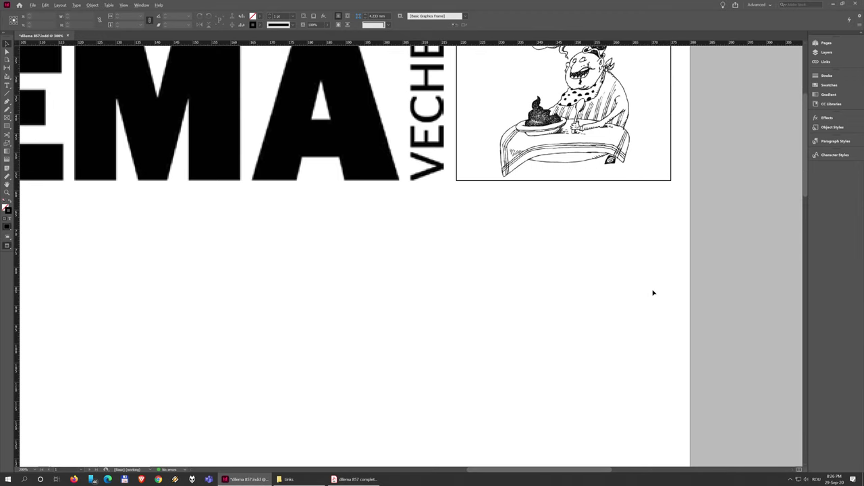
pyautogui.hotkey('ctrl', '-')
pyautogui.hotkey('ctrl', '-')
pyautogui.hotkey('ctrl', '-')
pyautogui.moveTo(492, 291); pyautogui.dragTo(571, 247)
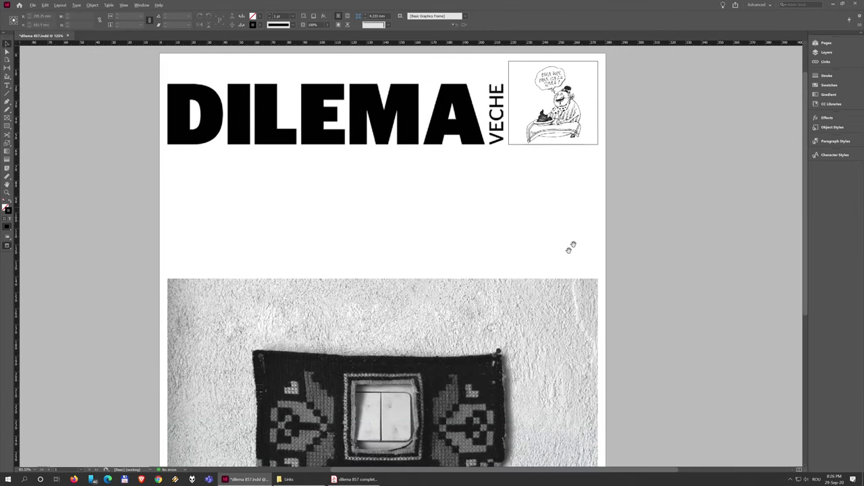
pyautogui.click(489, 295)
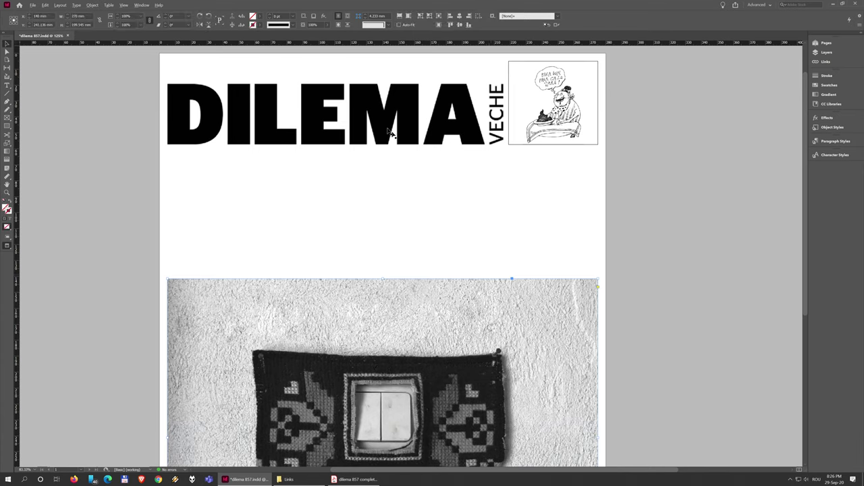
pyautogui.click(293, 16)
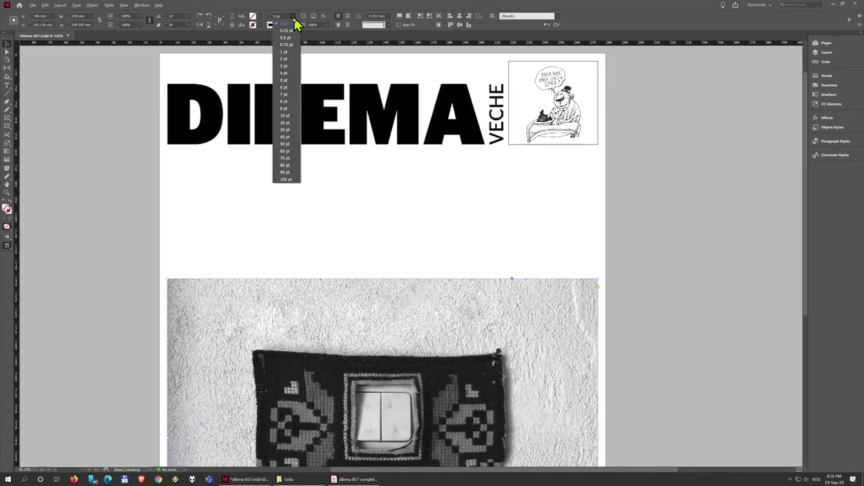
pyautogui.click(285, 52)
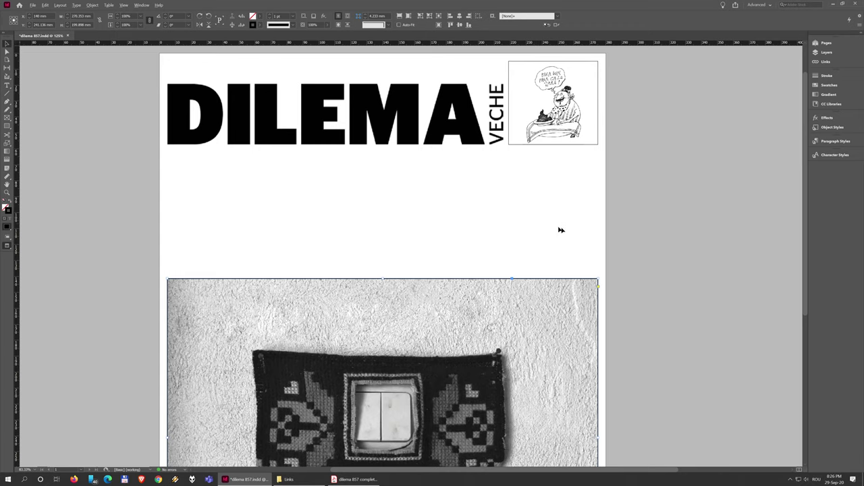
pyautogui.click(561, 231)
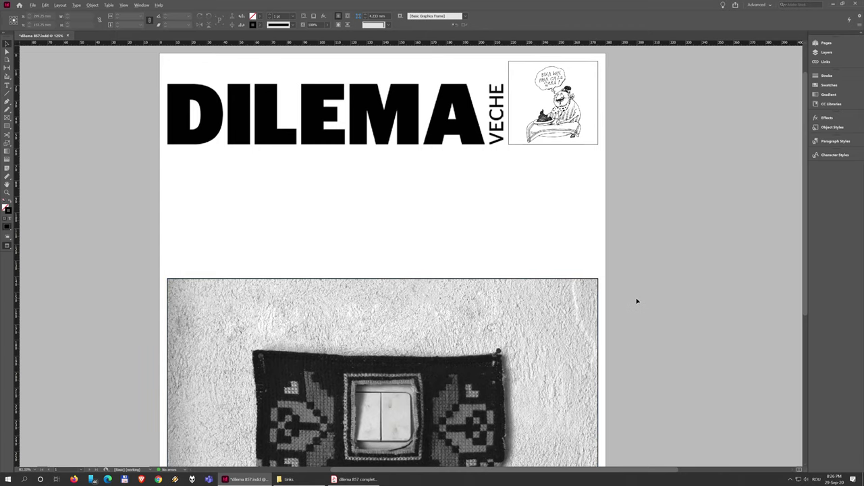
pyautogui.hotkey('ctrl', '0')
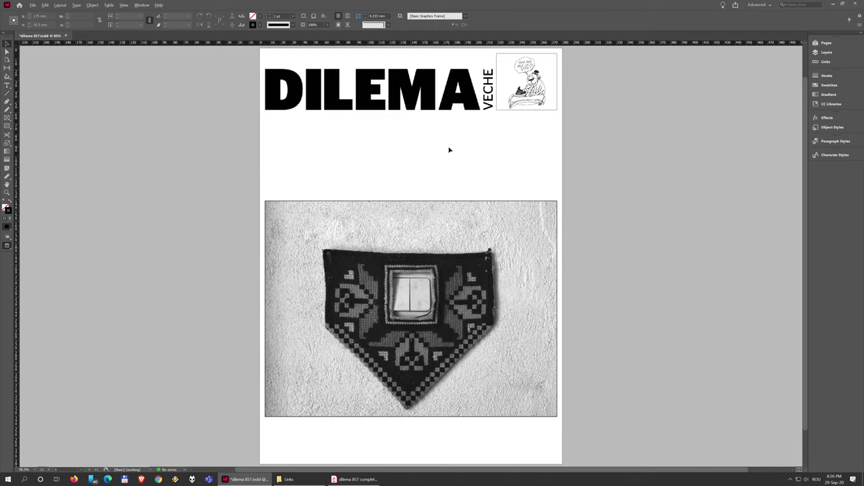